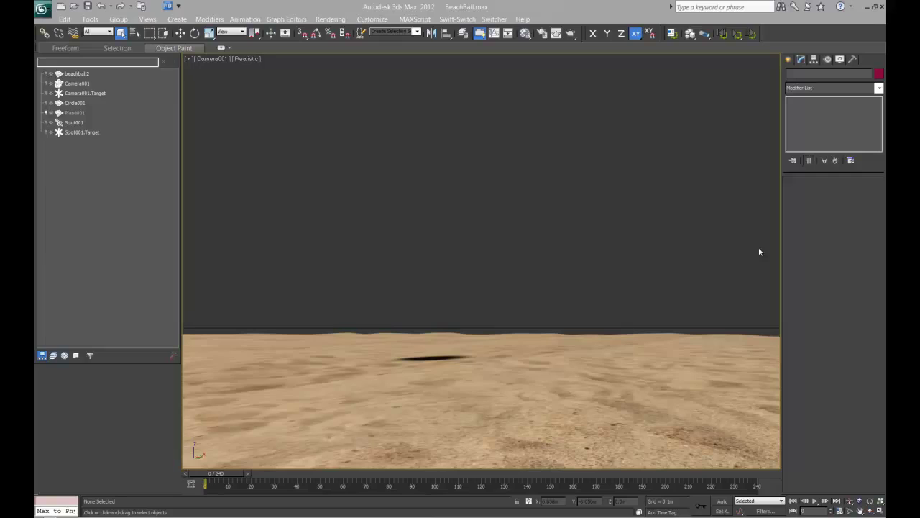
- Check the viewport point-of-view options, then play and reset the ball's MassFX simulation
click(218, 59)
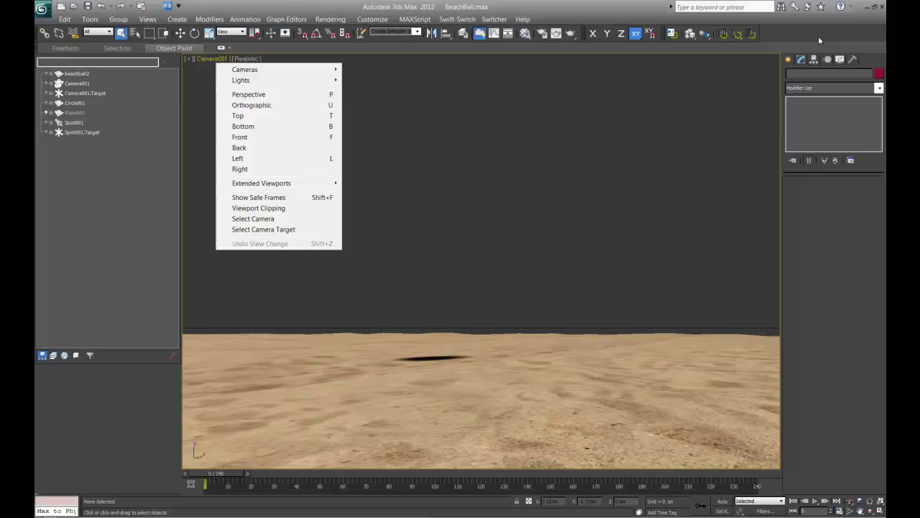
click(324, 100)
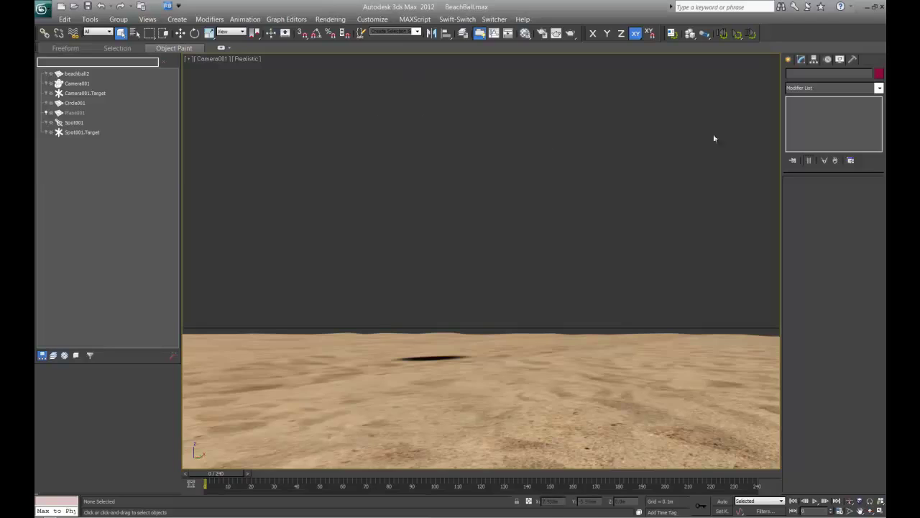
click(736, 33)
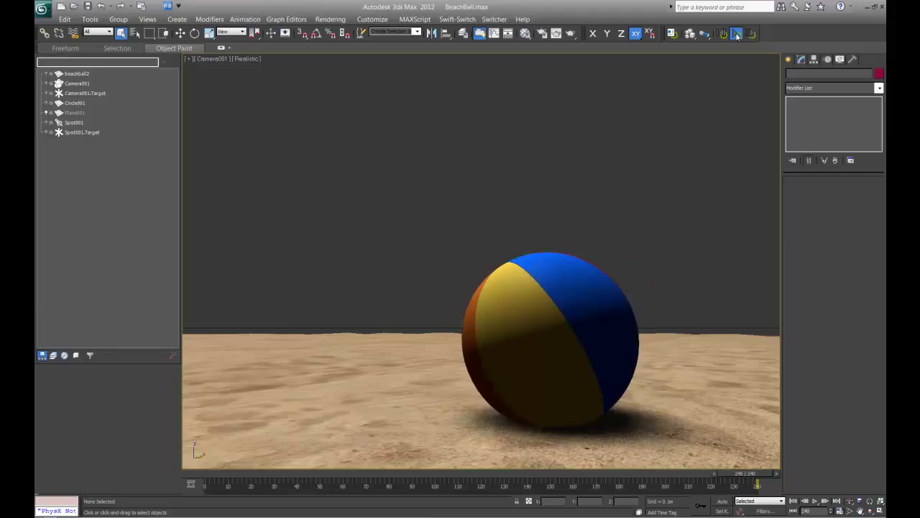
click(737, 33)
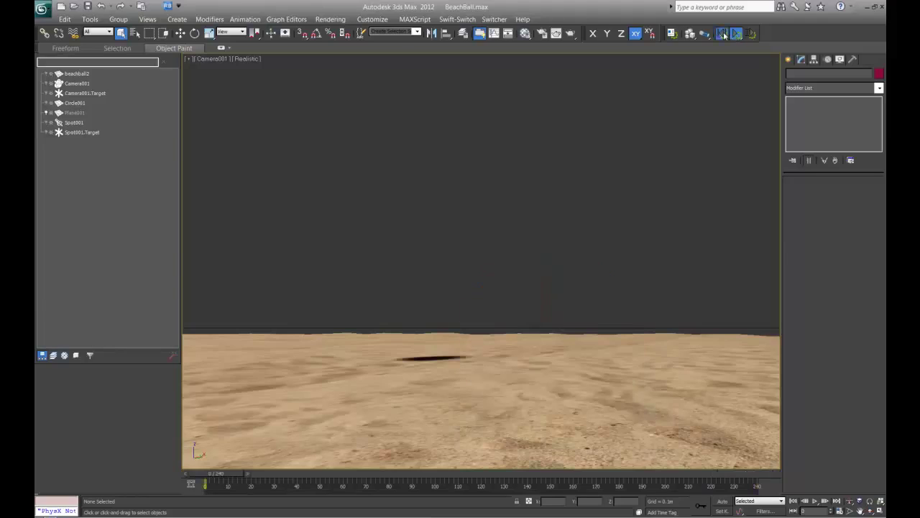
- Replay the simulation, reset it to frame 0, and select beachball2 to show its rigid body
click(736, 34)
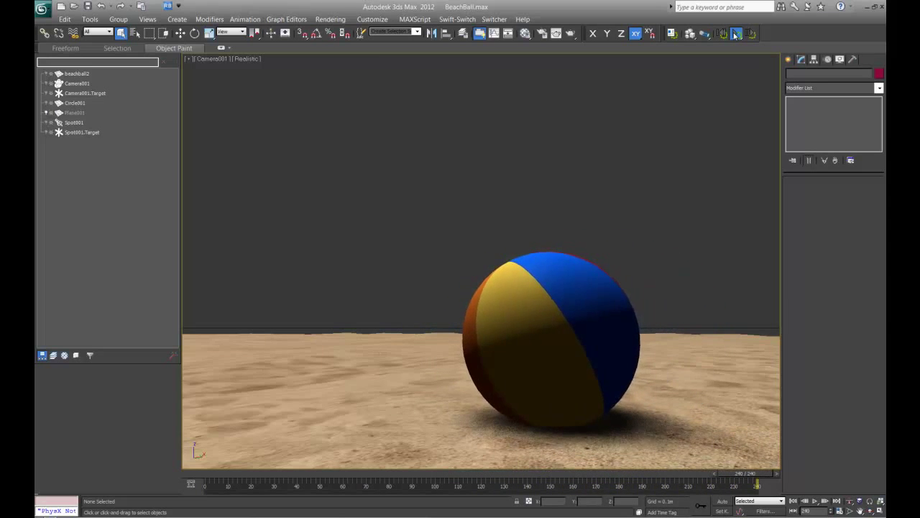
click(723, 35)
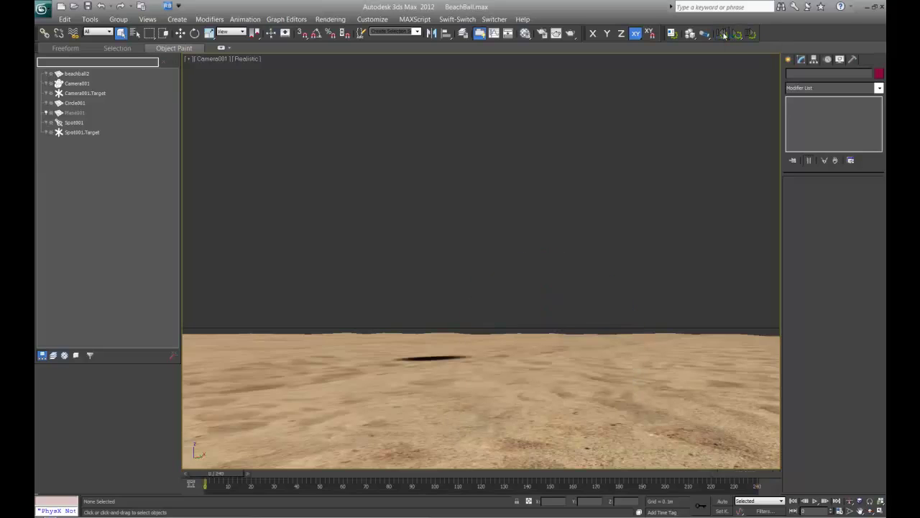
click(77, 74)
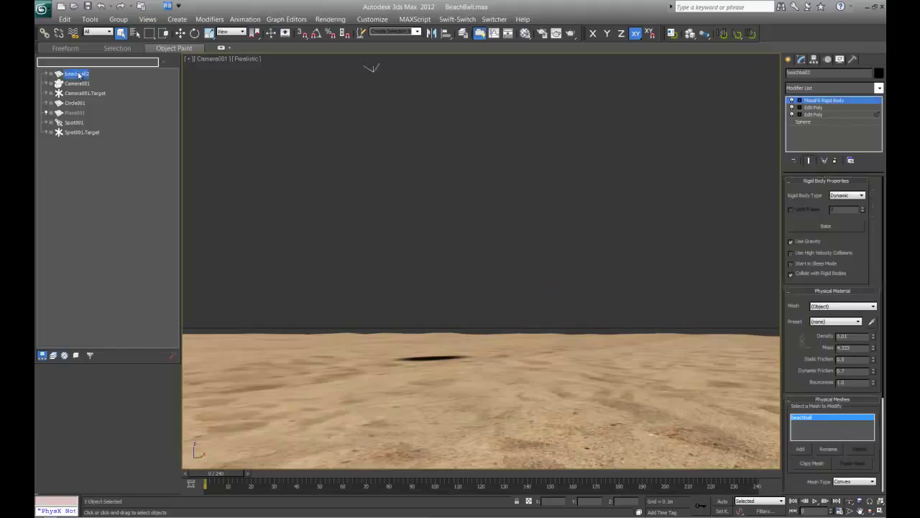
- Bake beachball2's simulation, delete its MassFX Rigid Body modifier, and scrub to about frame 10
click(828, 226)
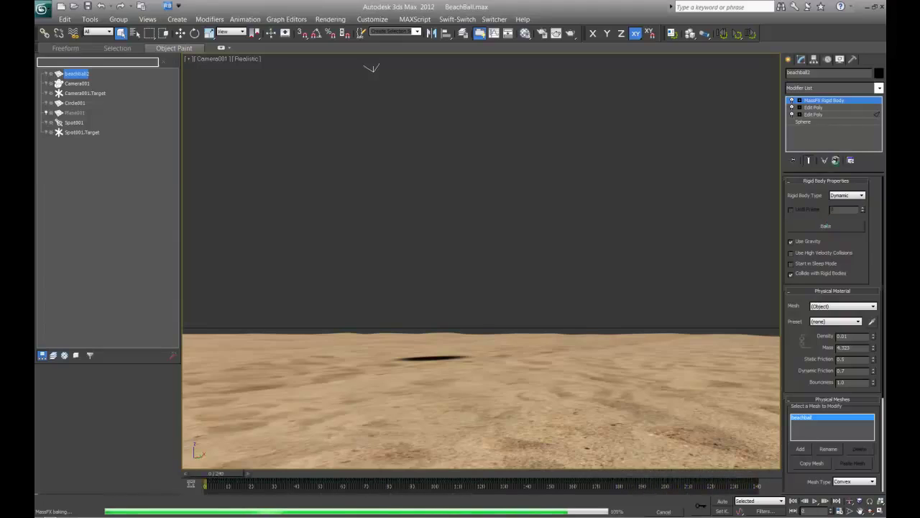
click(835, 159)
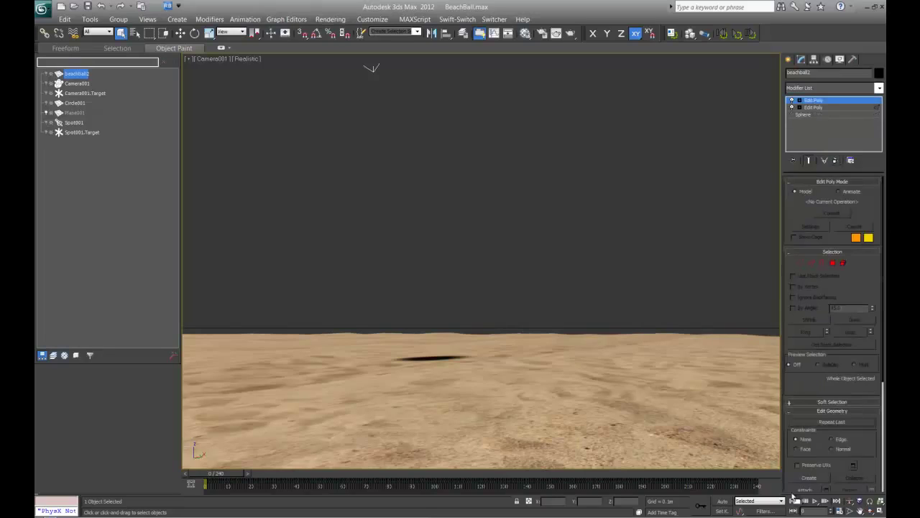
drag(232, 481, 220, 458)
- Export the scene over the existing beachball.FBX and scroll to the FBX Export Advanced Options
click(43, 9)
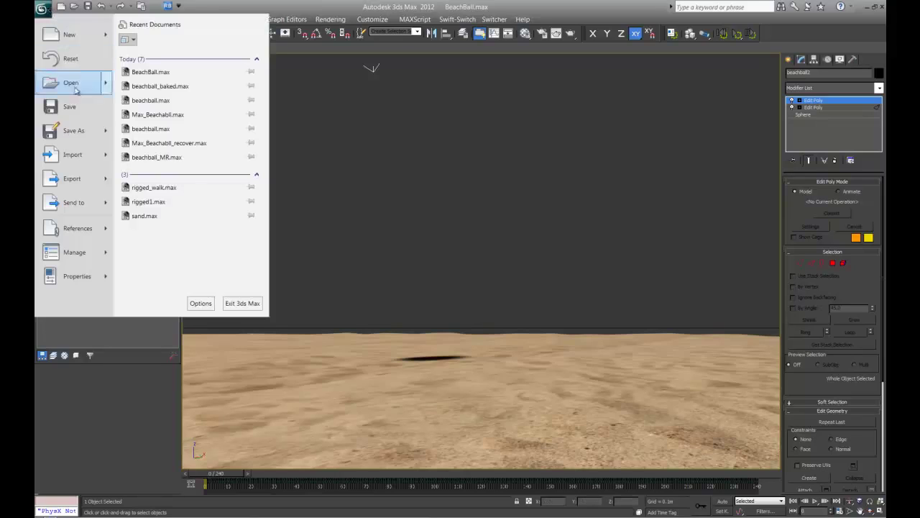
mouse_move(109, 186)
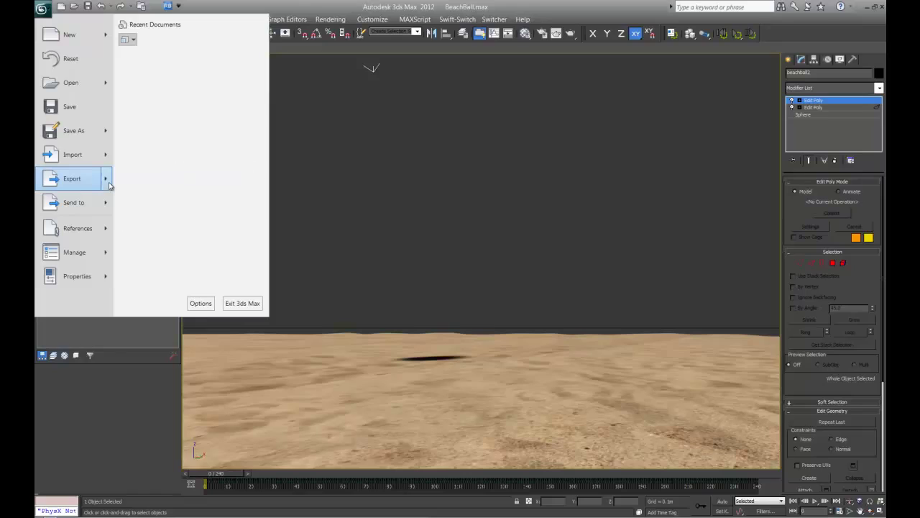
click(190, 63)
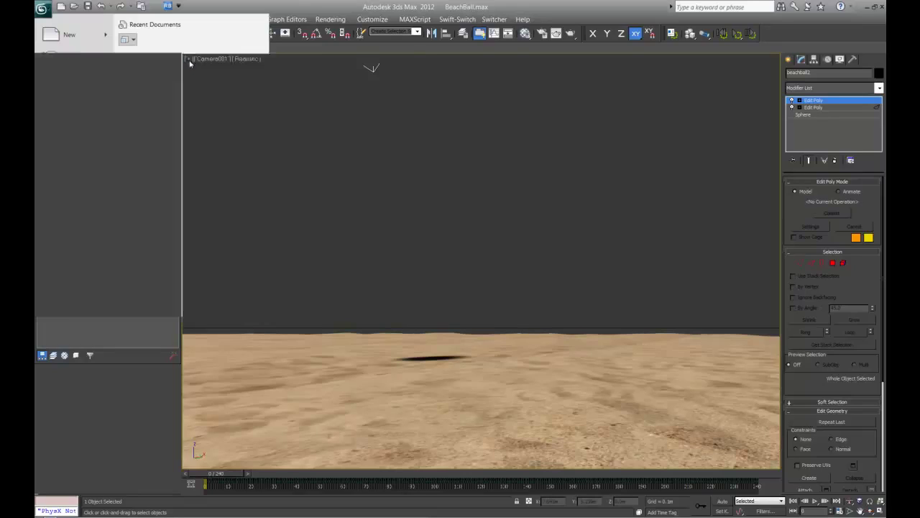
click(89, 50)
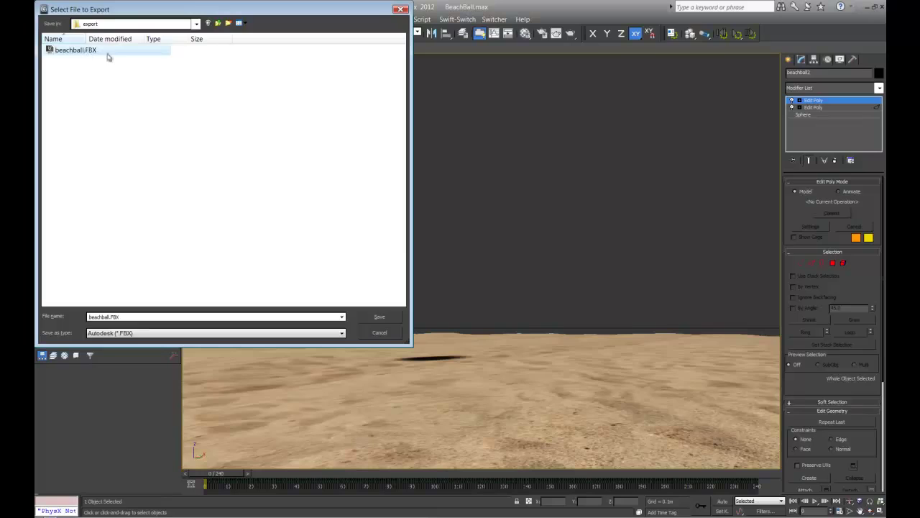
click(382, 318)
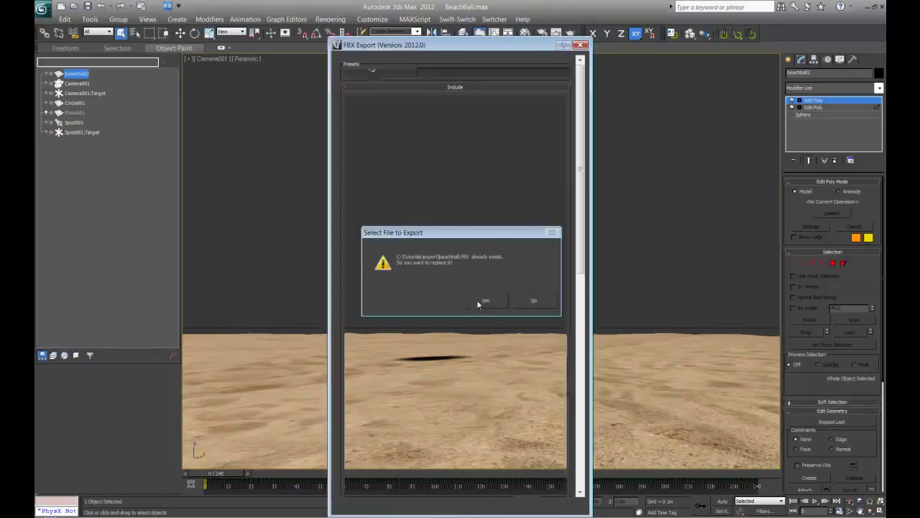
drag(582, 210, 581, 423)
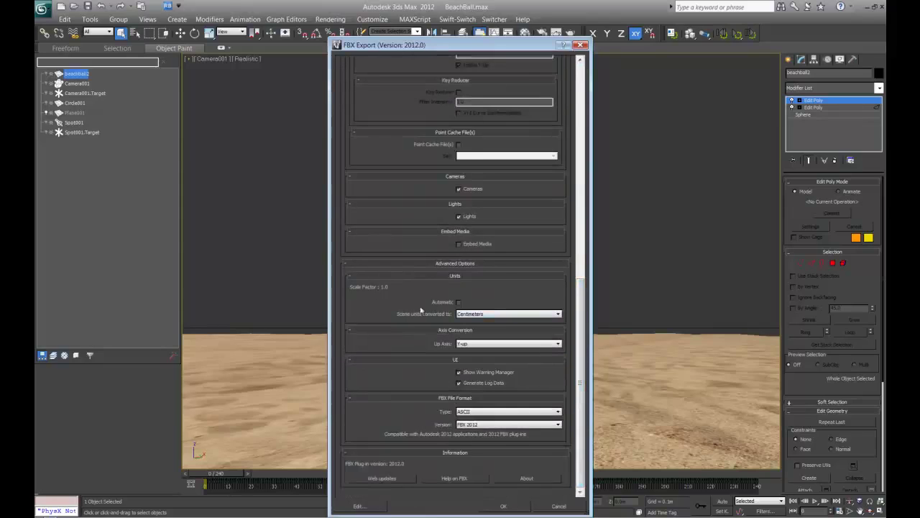
- Run the FBX export and dismiss the Warnings and Errors window
click(506, 506)
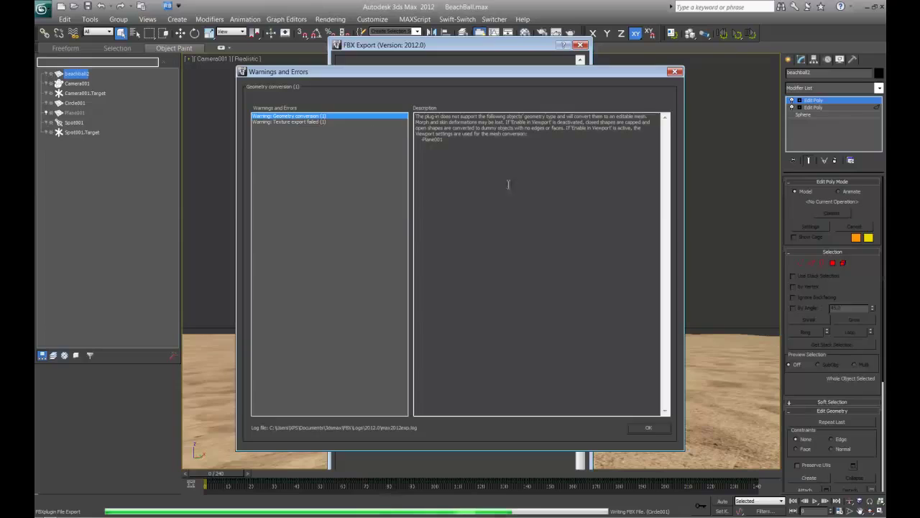
click(645, 430)
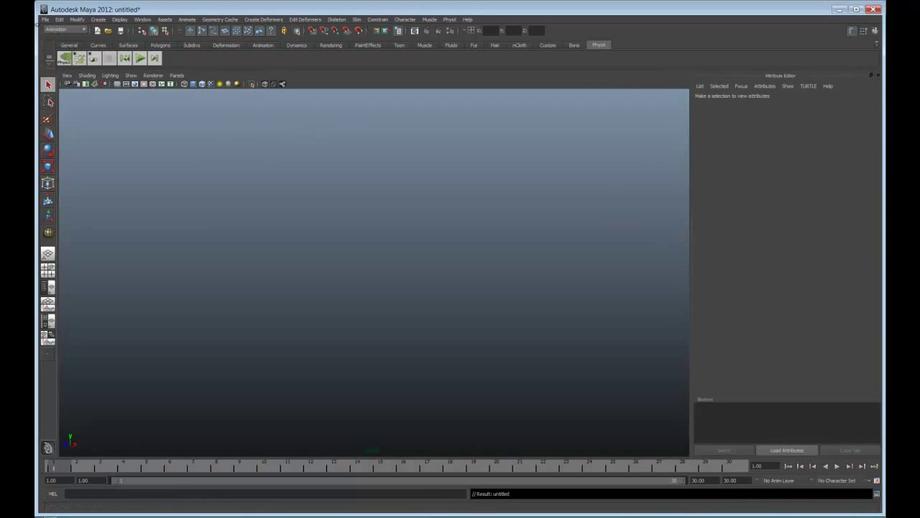
- Import beachball.FBX from C:/tutorials/export into the untitled Maya scene
click(46, 21)
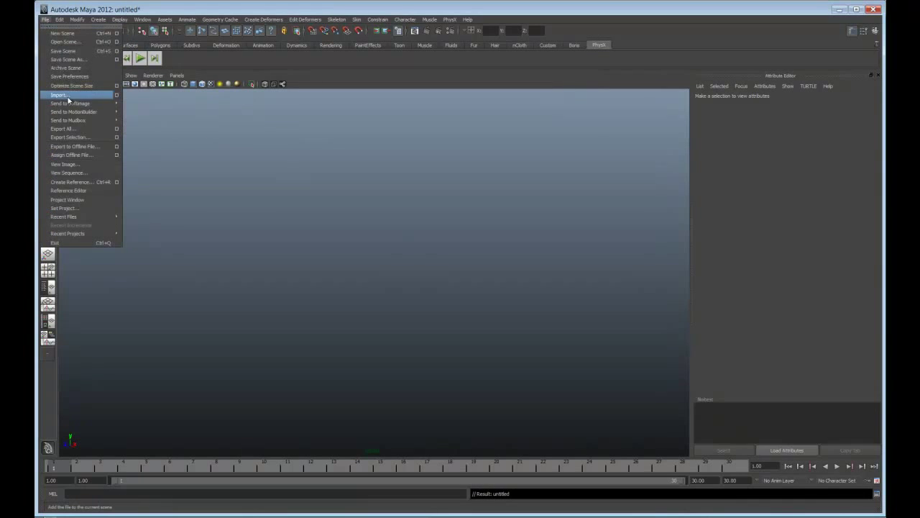
click(116, 95)
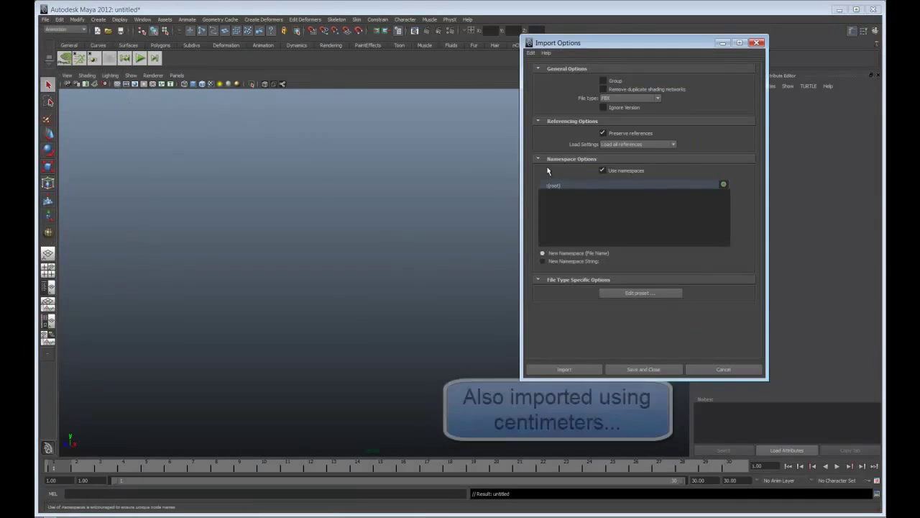
click(564, 370)
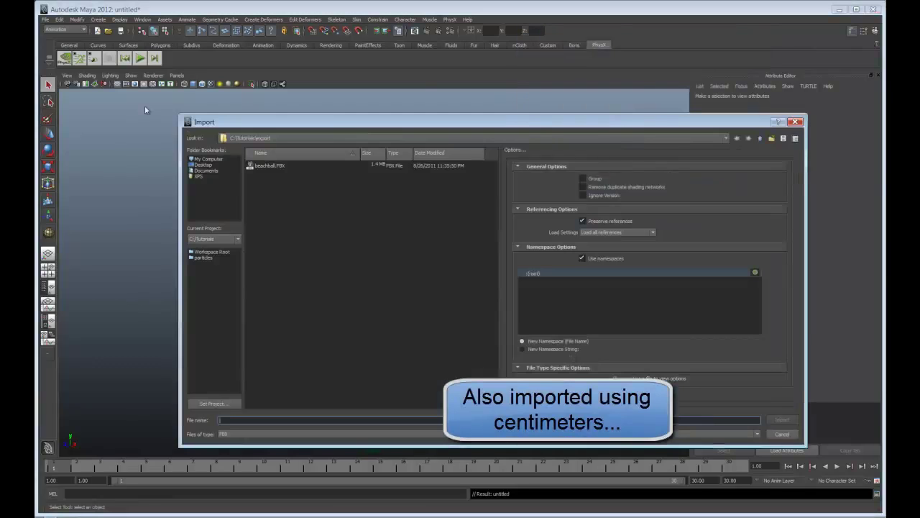
click(266, 166)
click(782, 419)
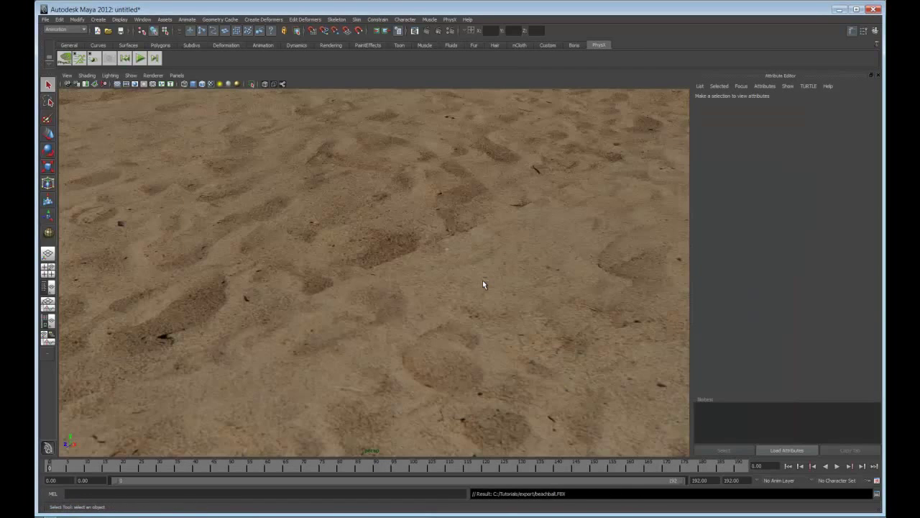
- Switch the viewport to look through beachball:Camera001
click(176, 76)
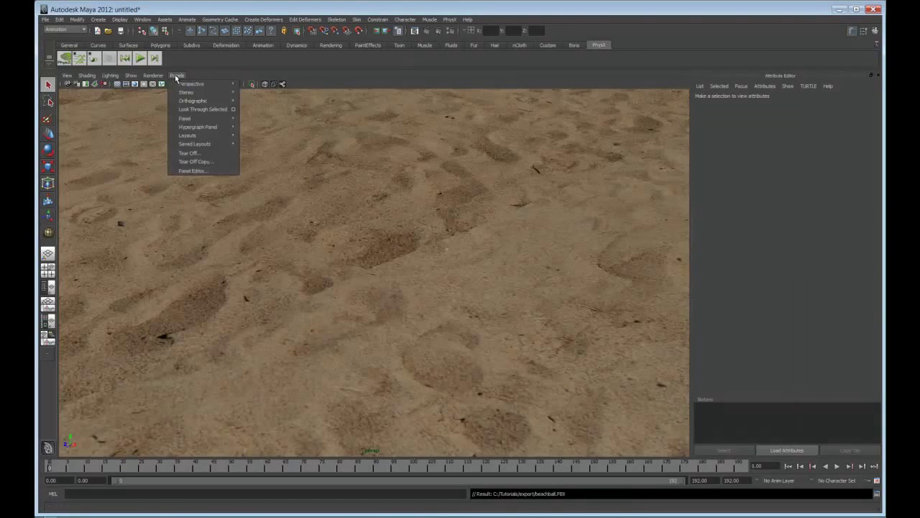
mouse_move(197, 86)
click(265, 84)
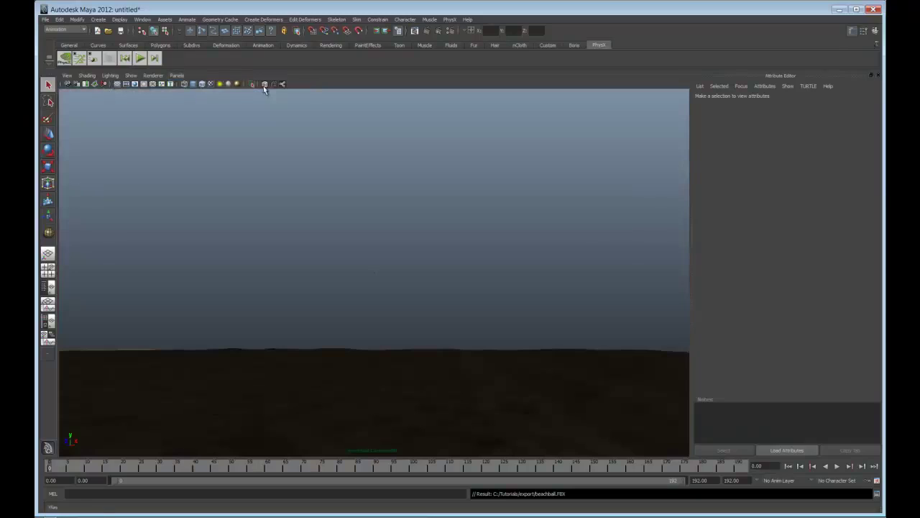
- Play, stop and replay the ball animation, then rewind the time slider to frame 0
click(837, 467)
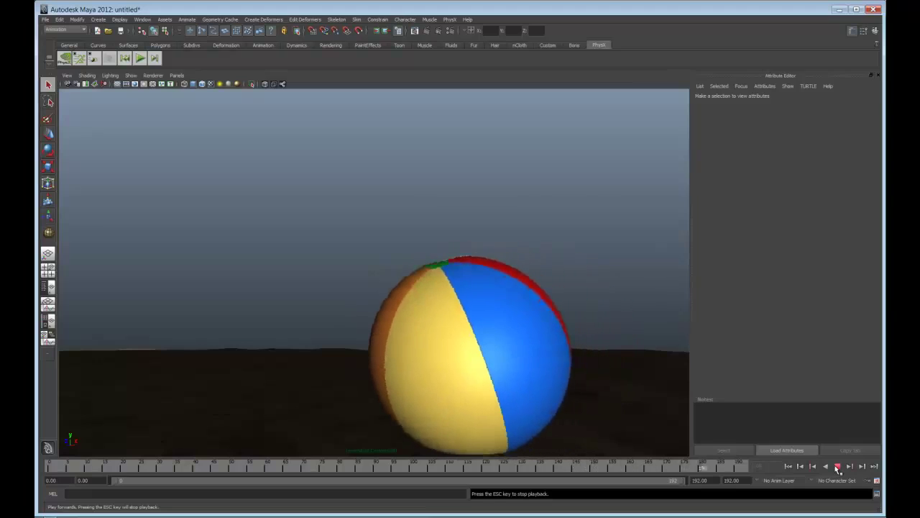
click(837, 467)
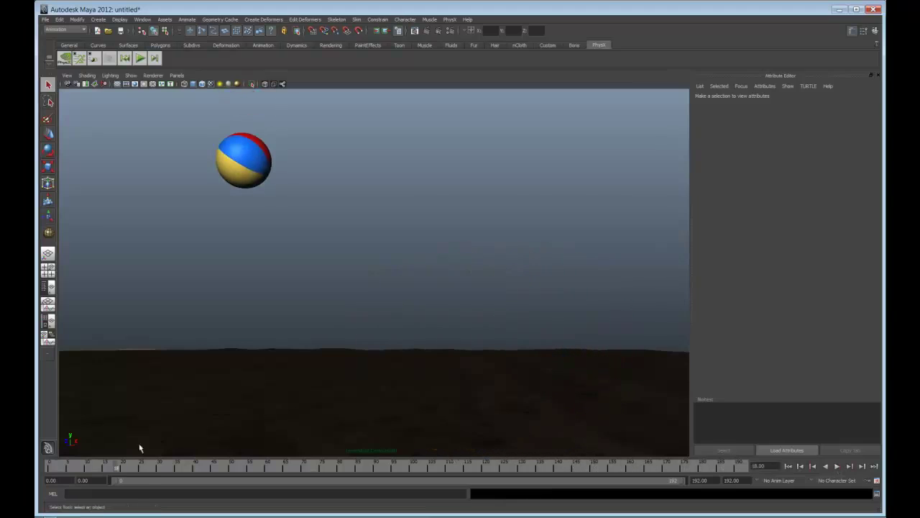
key(alt+v)
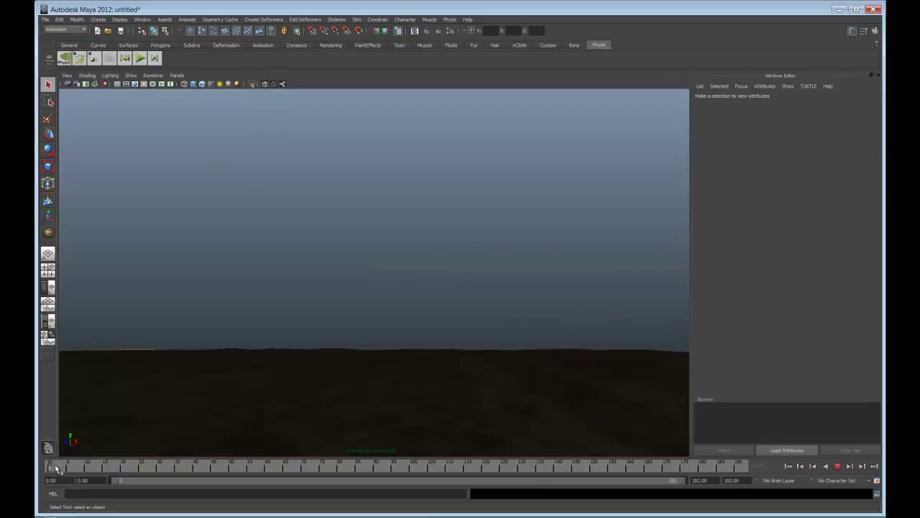
drag(77, 469, 61, 469)
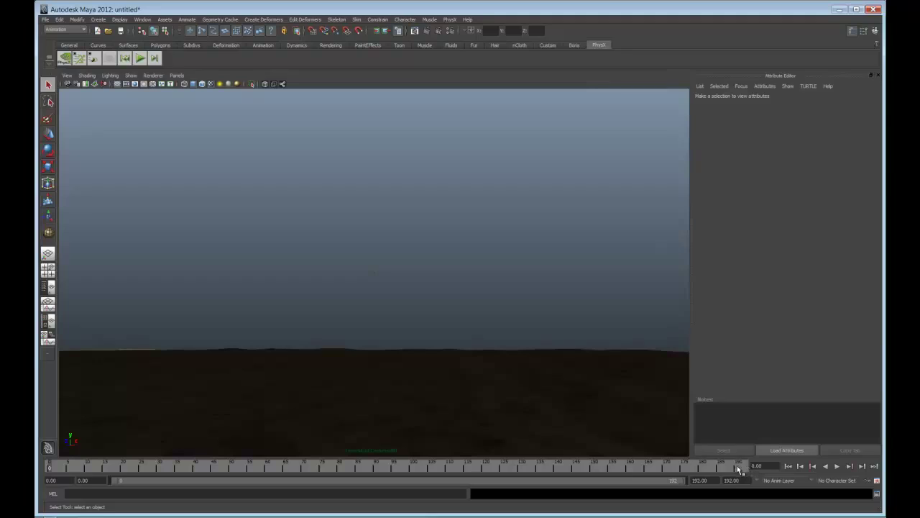
- Change the time unit from Film (24 fps) to NTSC (30 fps) and save the preferences
click(877, 482)
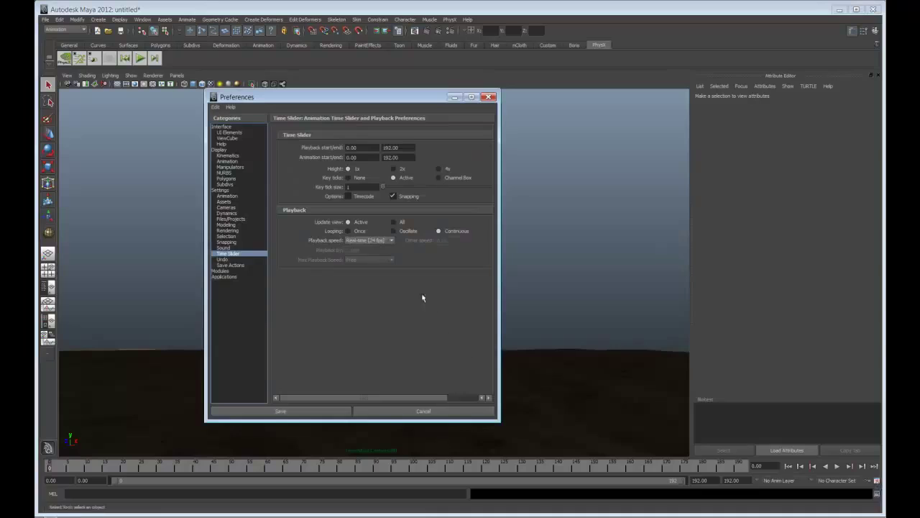
click(226, 192)
click(393, 206)
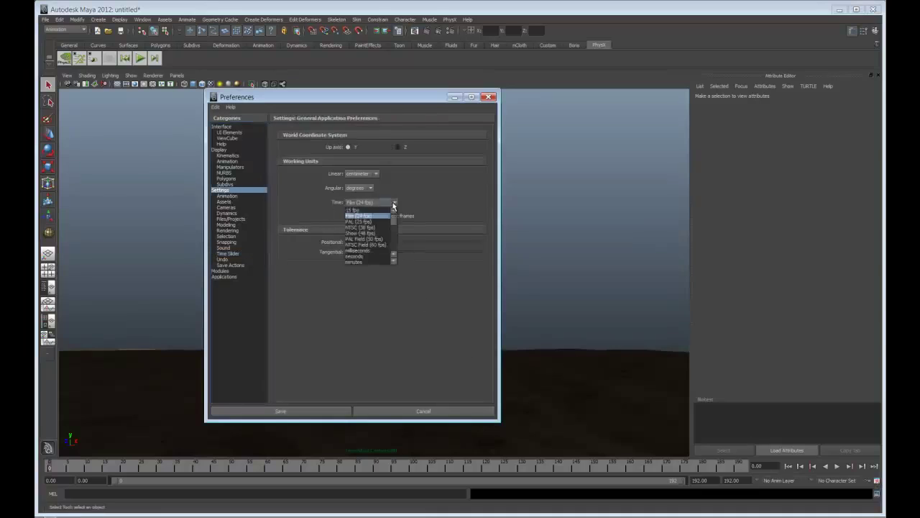
click(375, 230)
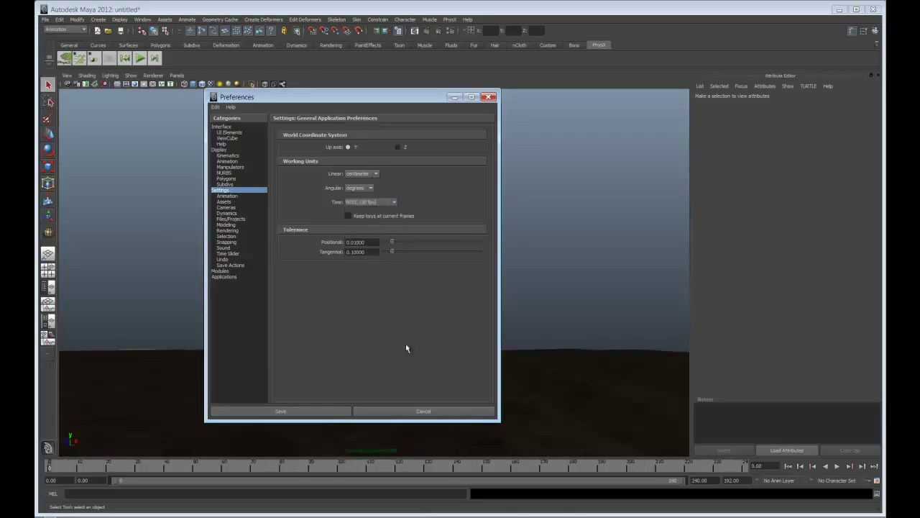
click(321, 413)
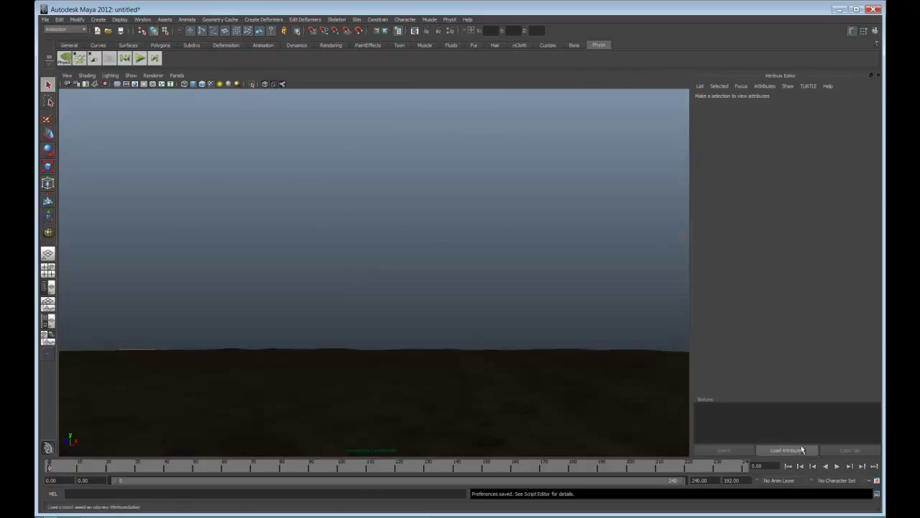
- Play the animation at 30 fps and stop it at frame 57 with the ball mid-air
click(837, 466)
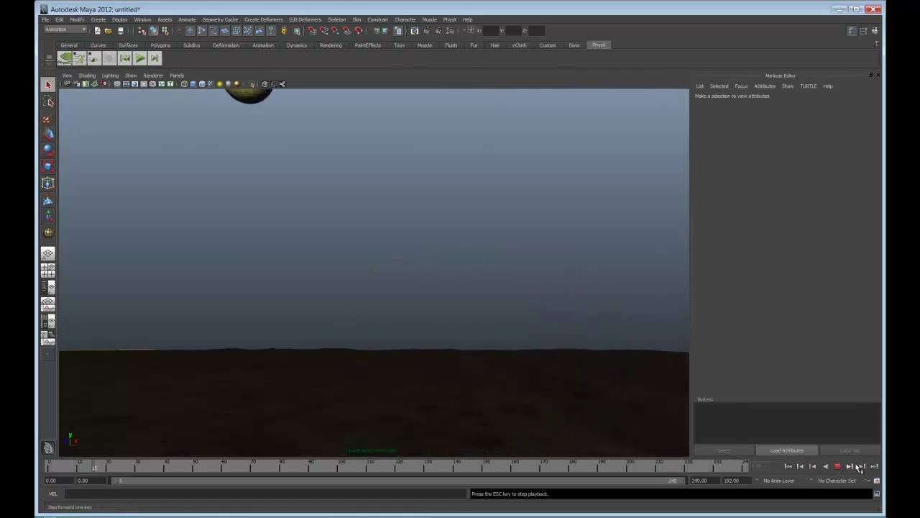
click(838, 466)
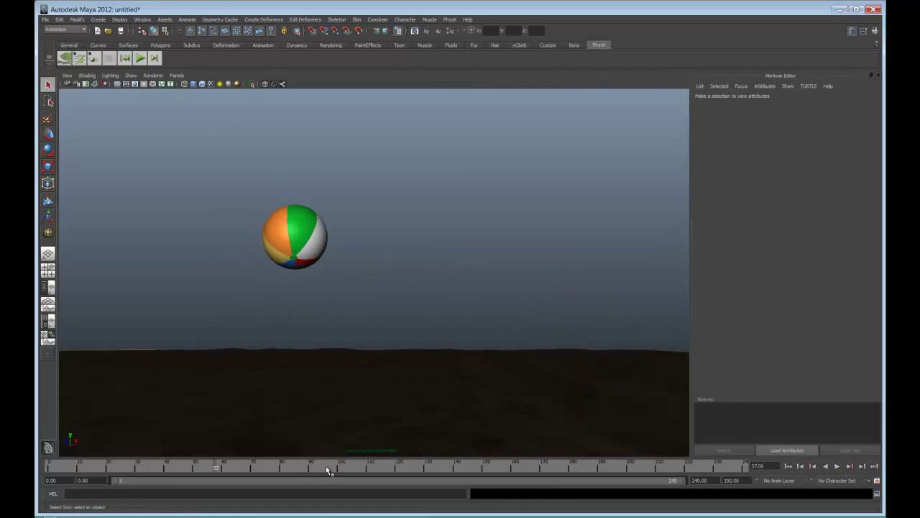